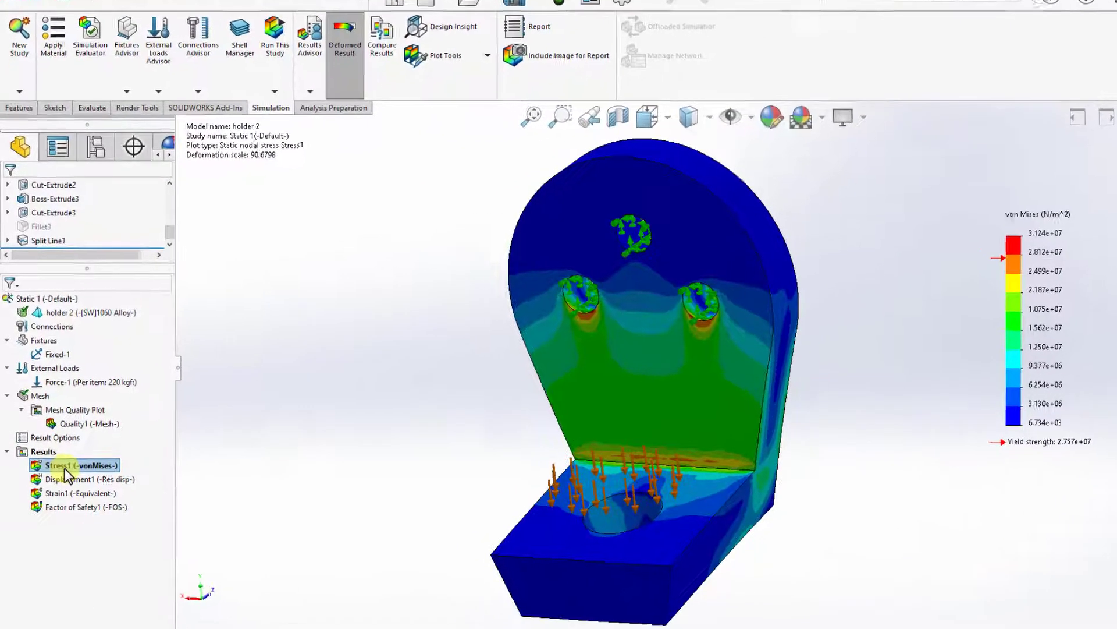
Step: Start a Stress1 probe on selected entities and pick the hanger's curved top edge as Edge<1>
right_click(78, 498)
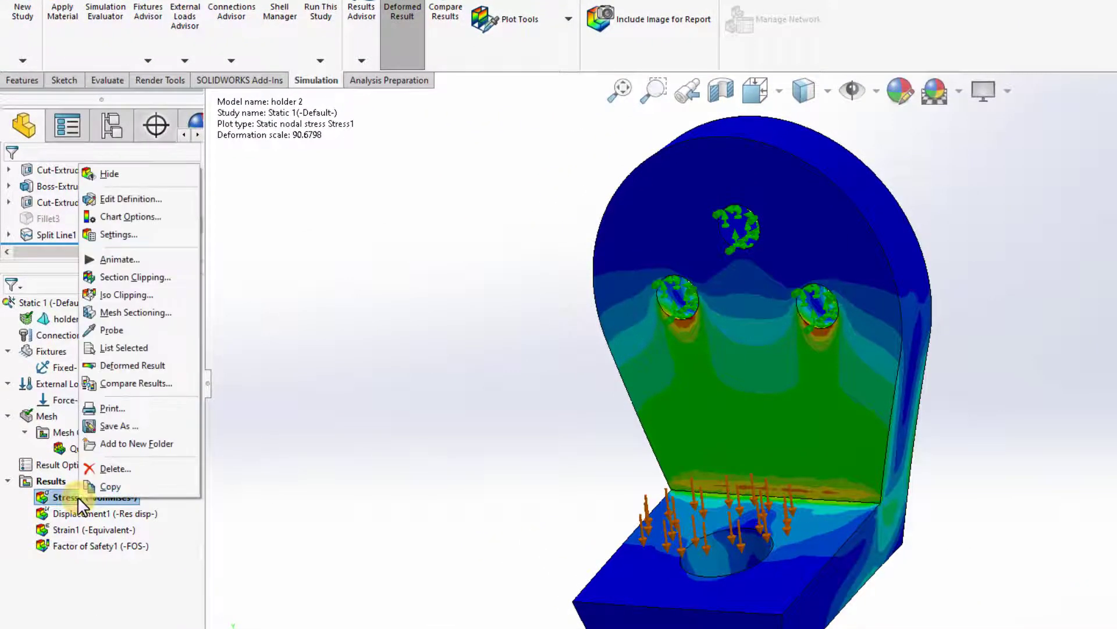
click(149, 336)
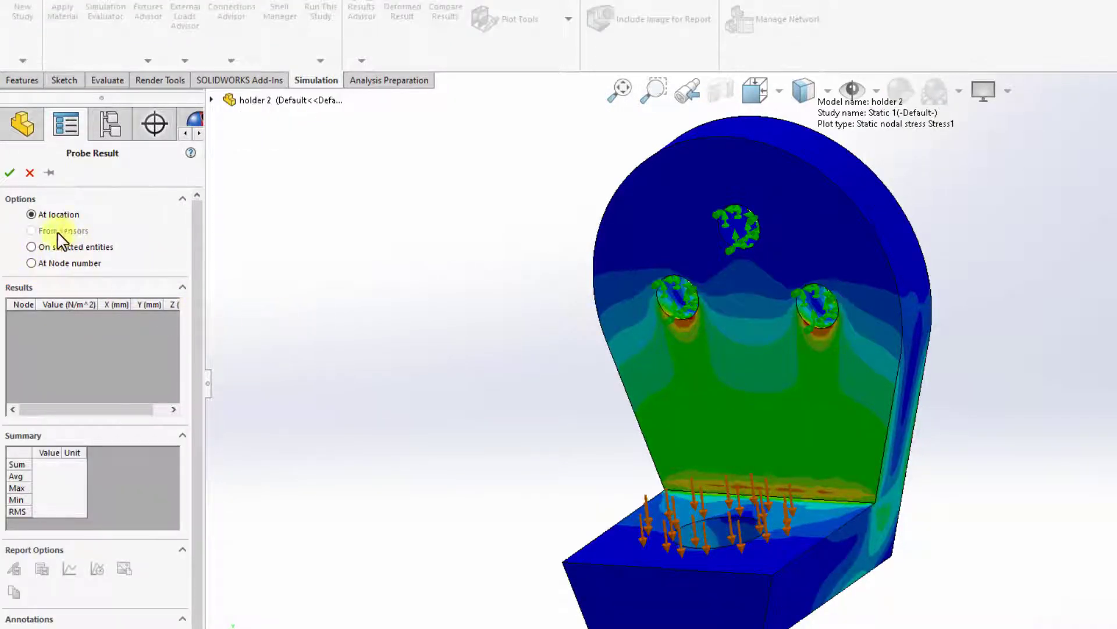
click(32, 247)
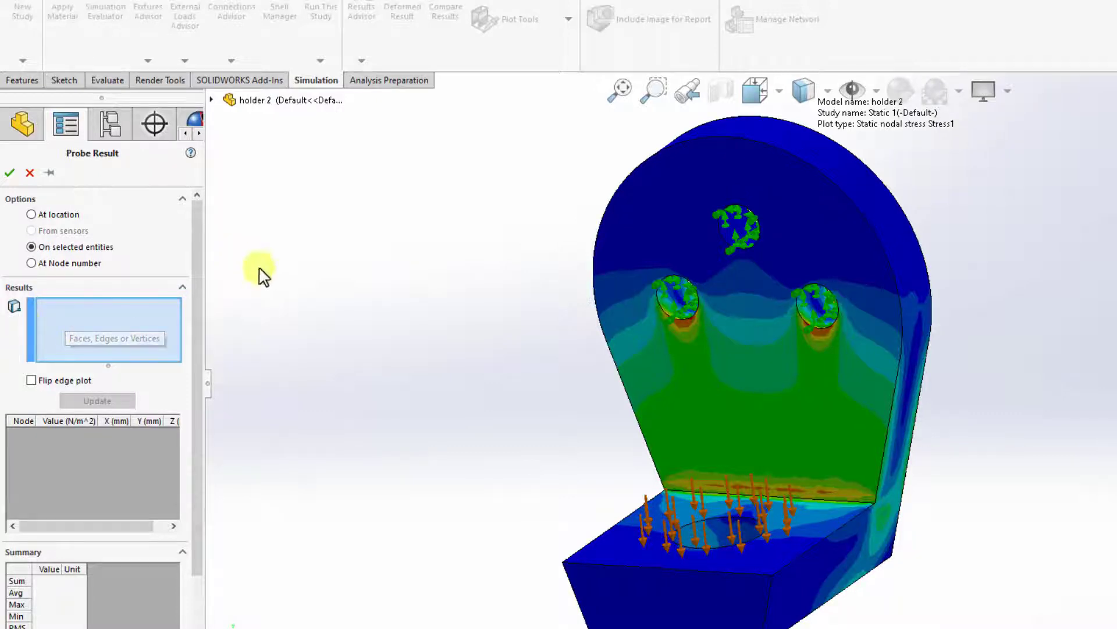
middle_drag(250, 267, 424, 299)
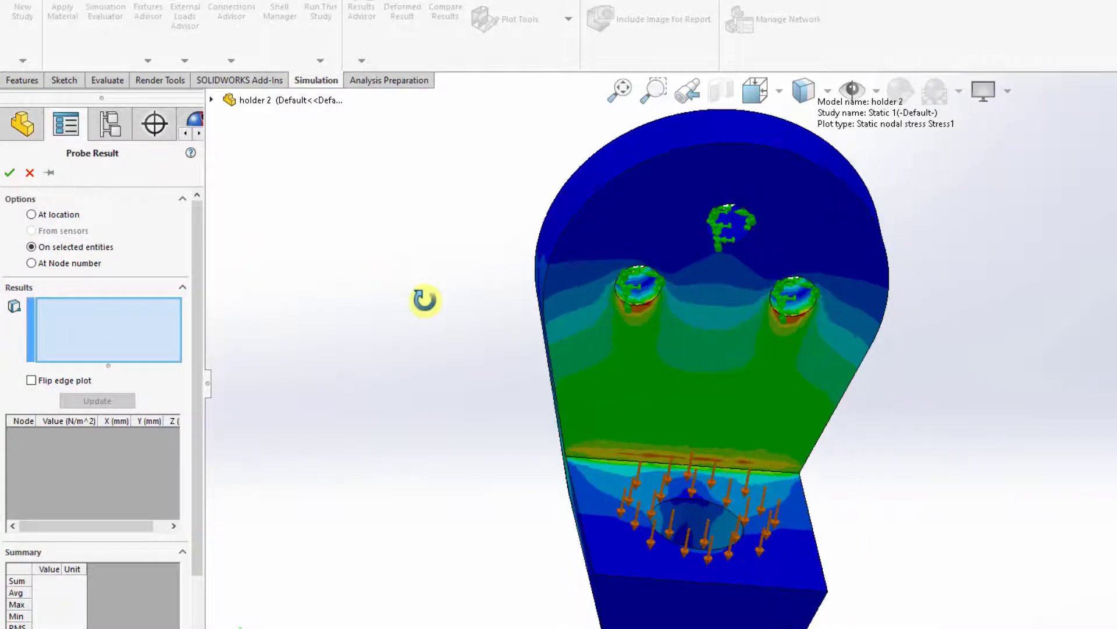
click(709, 145)
middle_drag(709, 145, 900, 352)
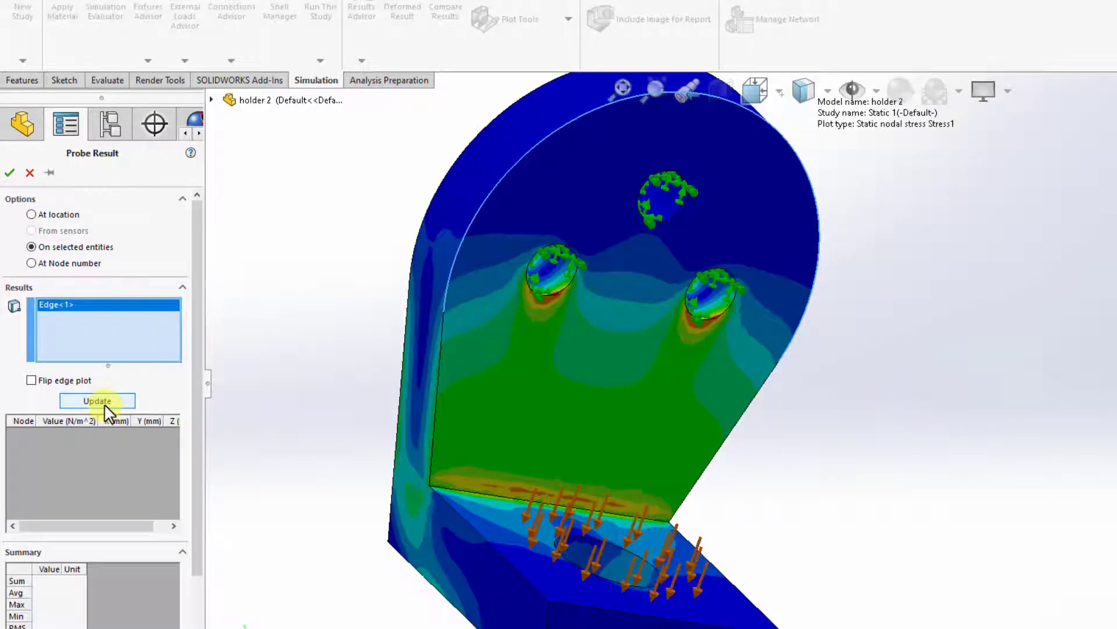
Step: Update the probe to list node stresses along Edge<1>: max 8.928e+06 N/m^2, average 1.744e+06 N/m^2
click(96, 400)
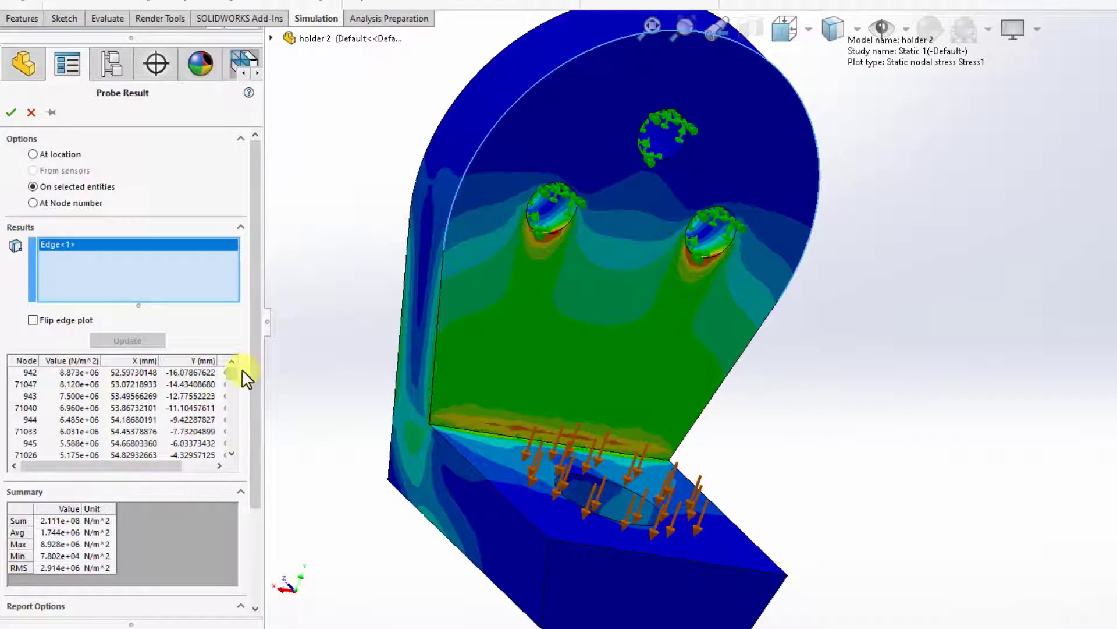
drag(254, 366, 252, 469)
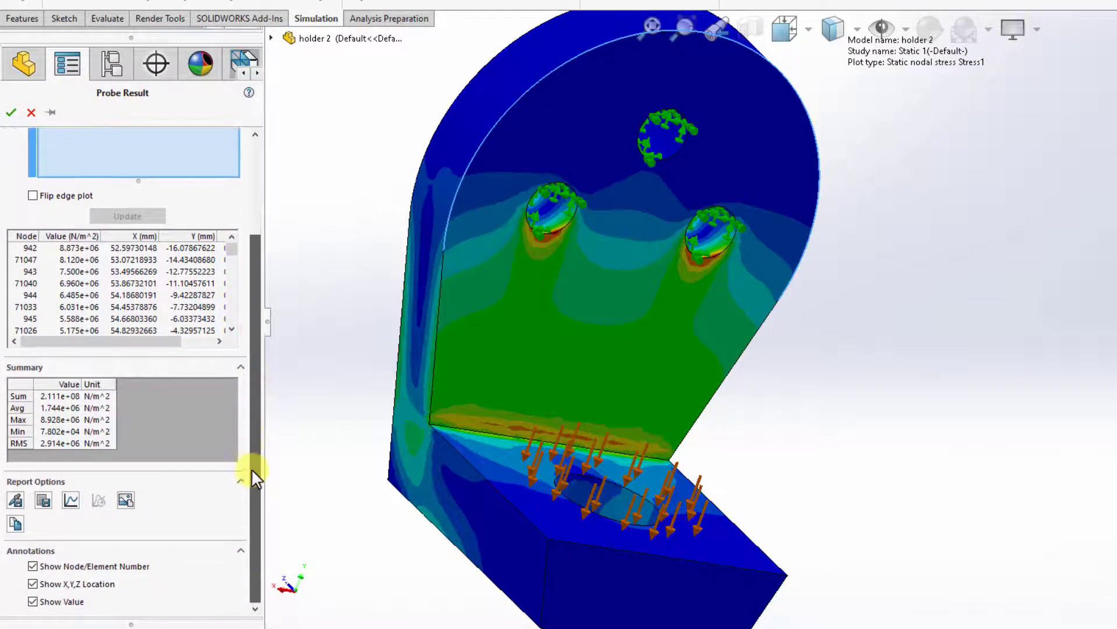
Step: Plot von Mises stress along the top edge and enlarge the Edge Plot window
click(71, 502)
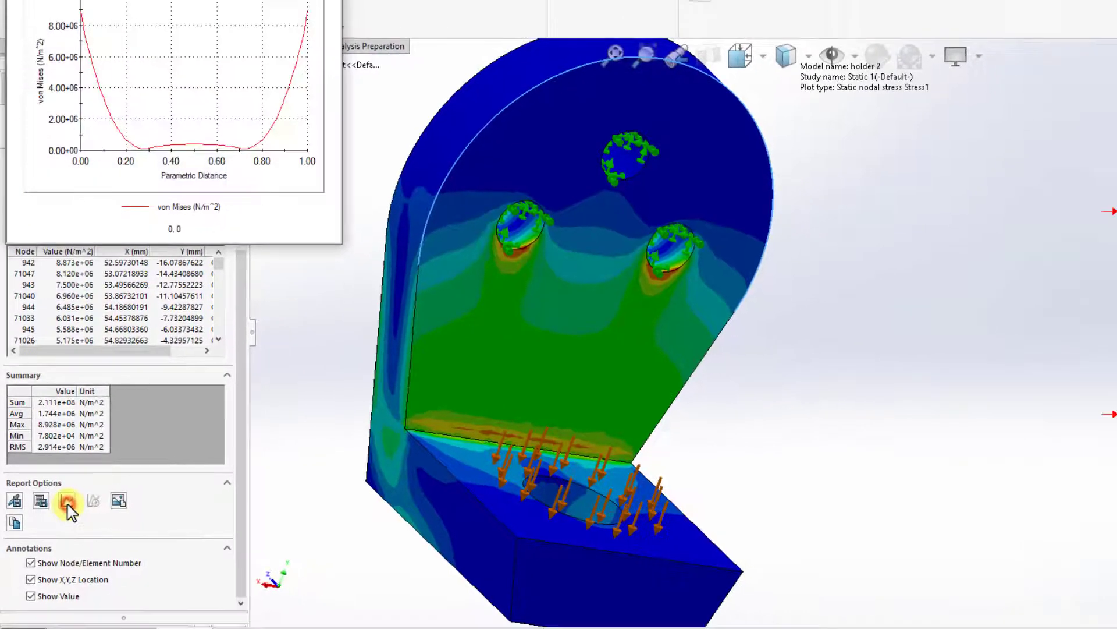
mouse_move(120, 19)
mouse_down()
mouse_move(200, 74)
mouse_move(124, 31)
mouse_up()
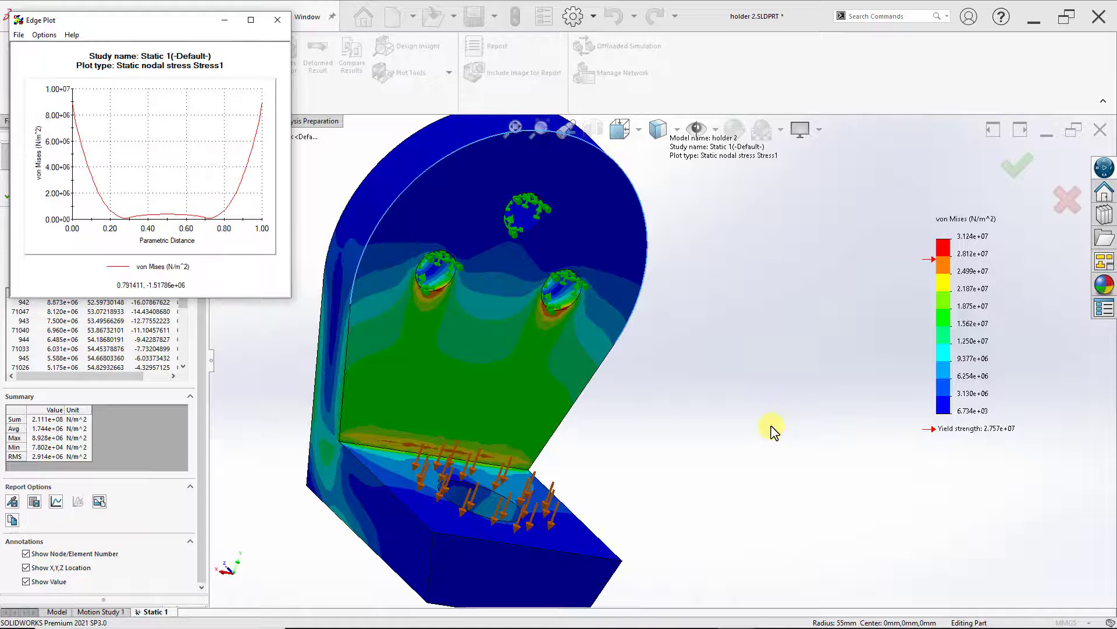
drag(291, 297, 377, 404)
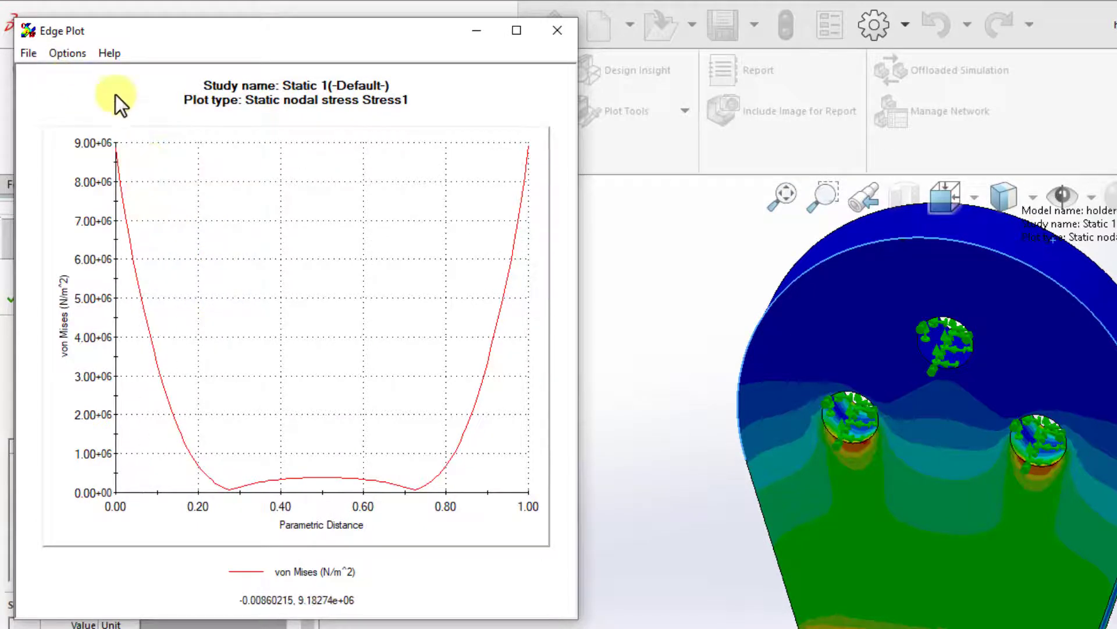
Step: Move the top-edge Edge Plot window to the right of the model view
drag(107, 38, 143, 40)
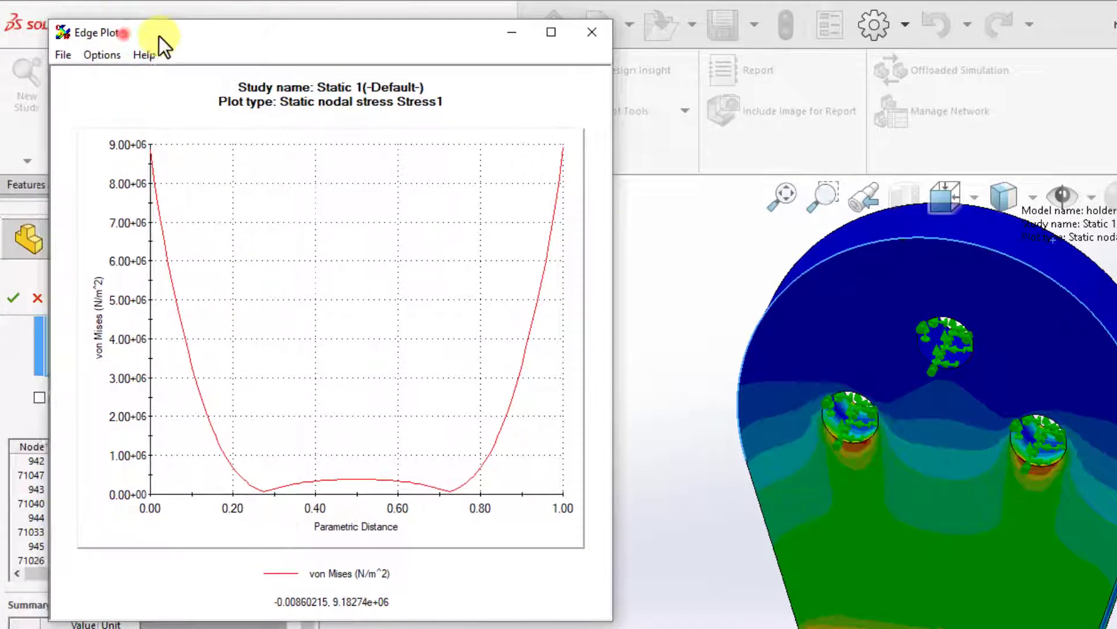
click(64, 58)
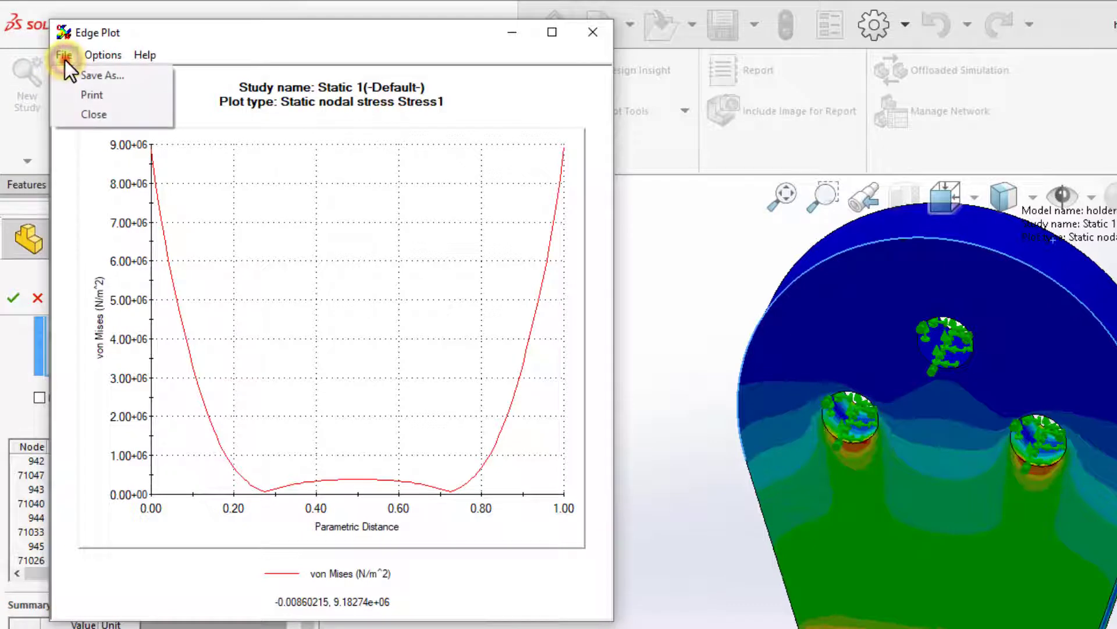
click(123, 76)
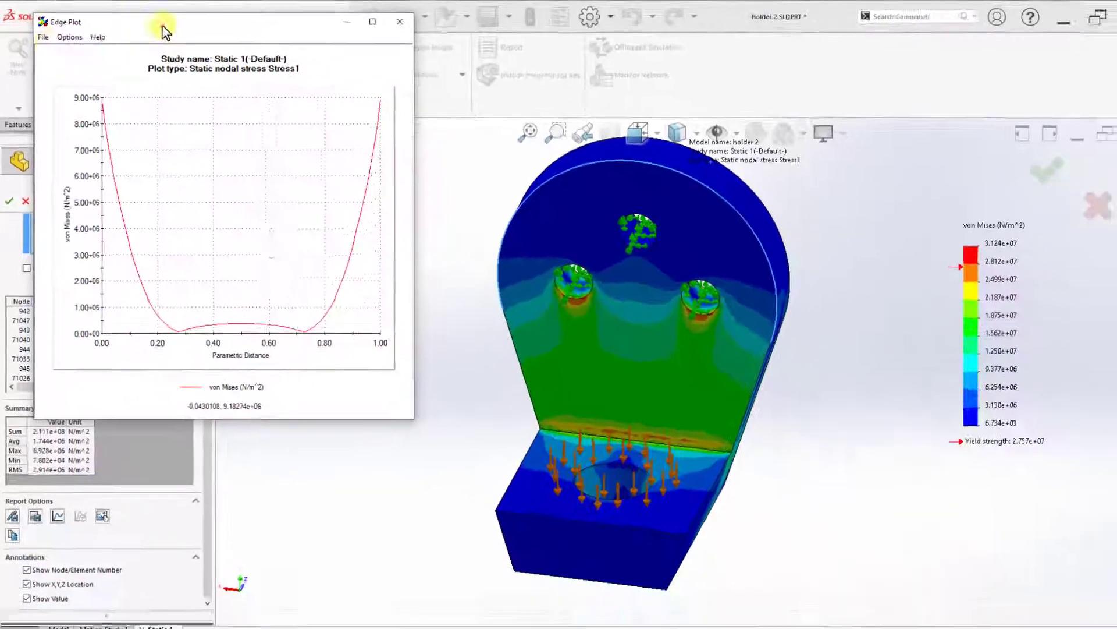
drag(244, 35, 707, 177)
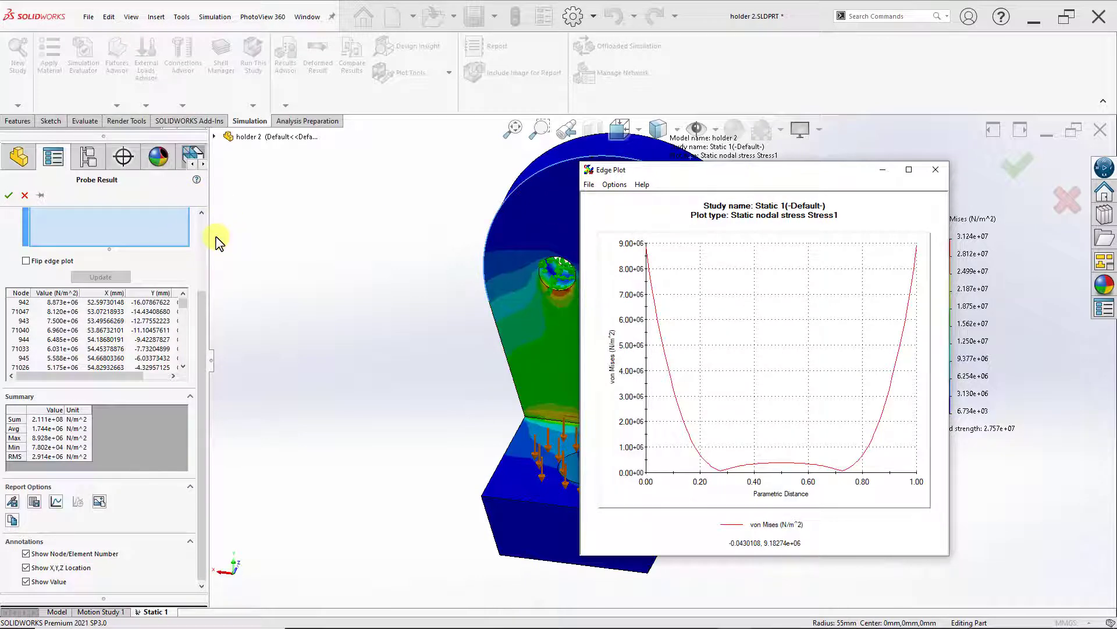
Step: Add the base block's front edge as Edge<2> and delete Edge<1> from the probe list
click(430, 249)
scroll(129, 269, up, 3)
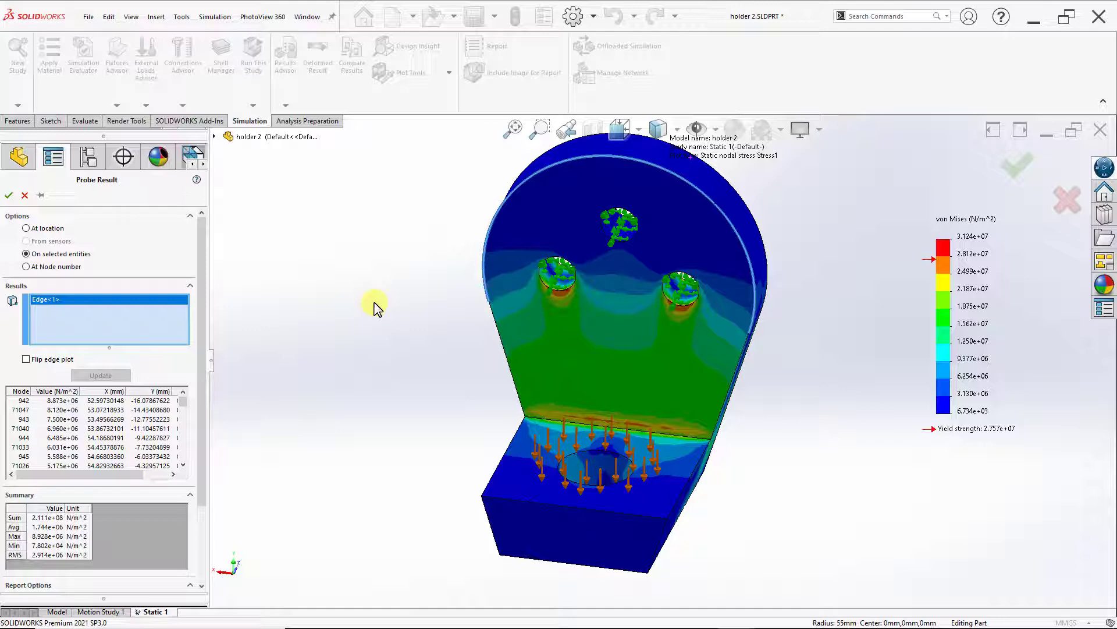
middle_drag(374, 307, 496, 470)
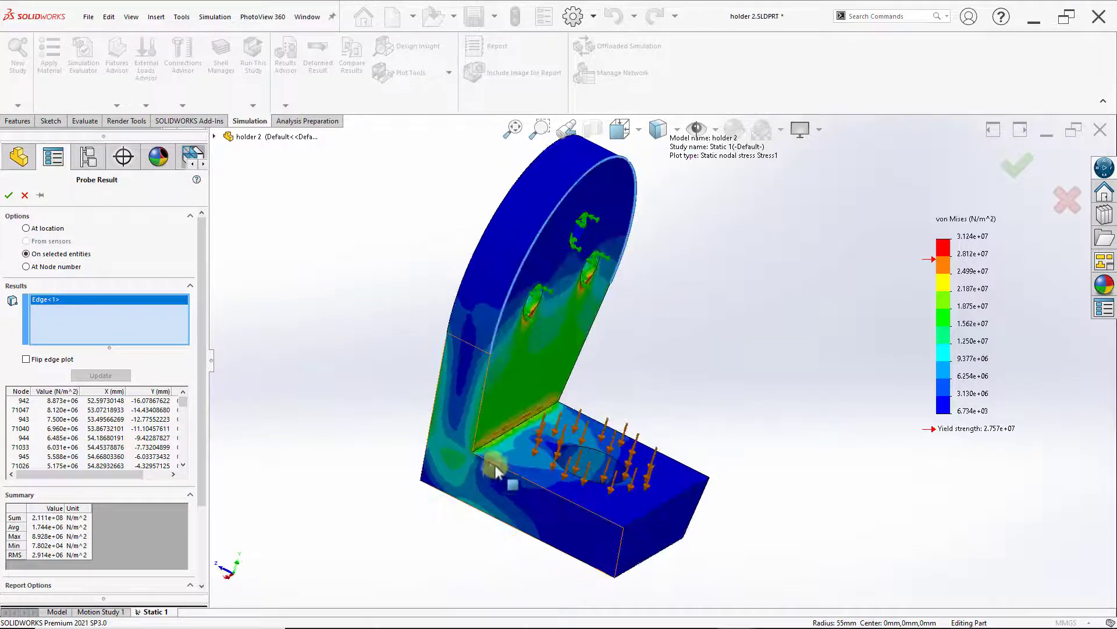
click(569, 508)
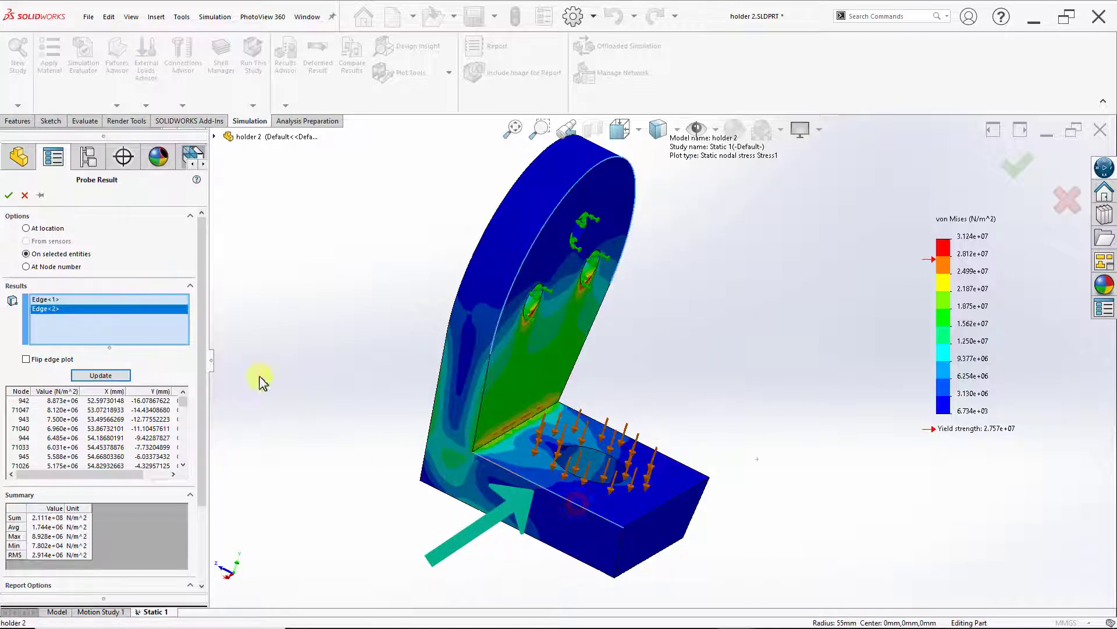
click(51, 309)
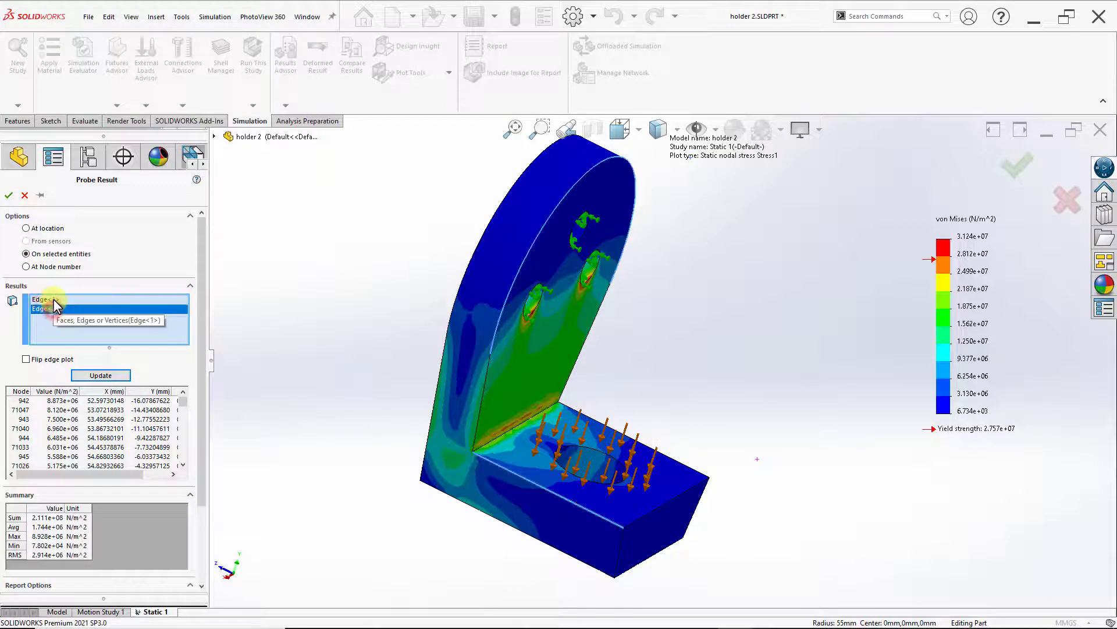
click(58, 299)
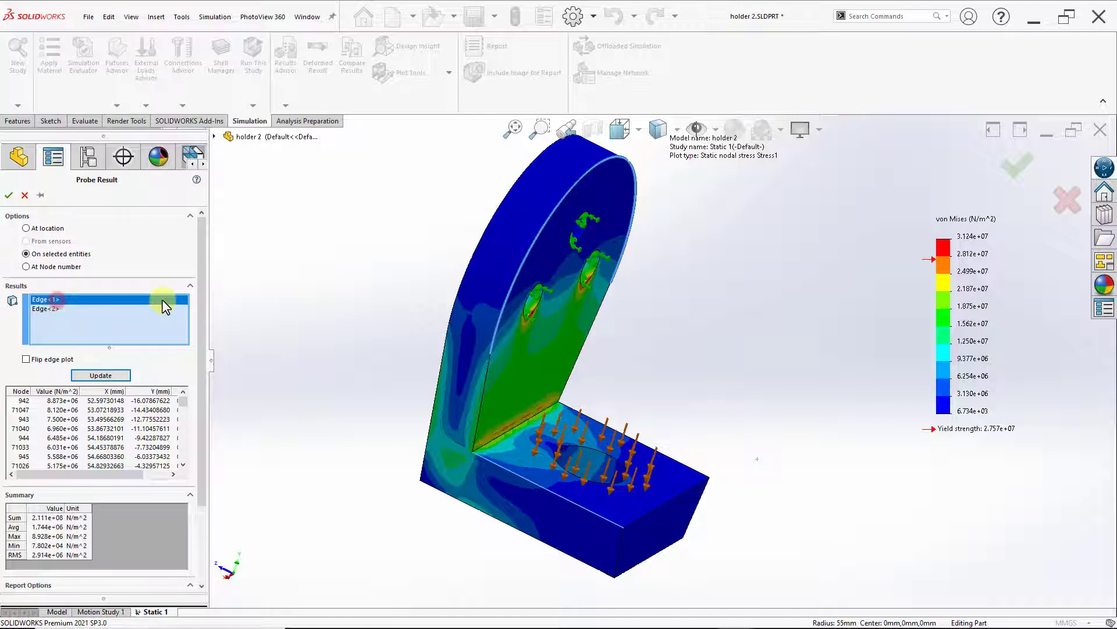
key(Delete)
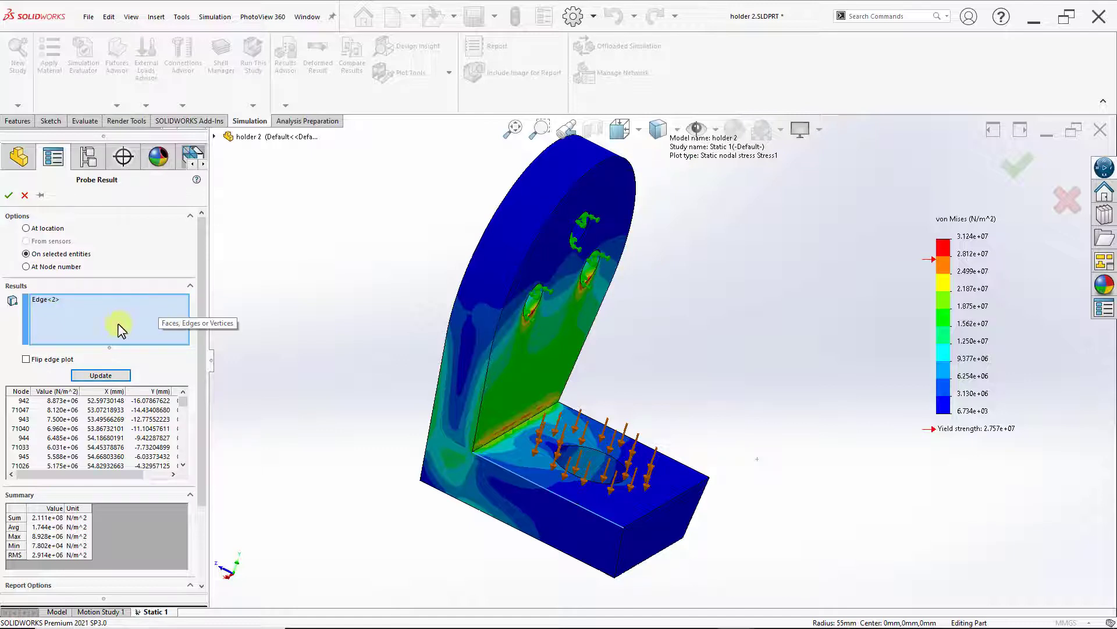
Step: Update the probe and plot the base-edge stress graph, peaking at 1.686e+07 N/m^2
click(103, 379)
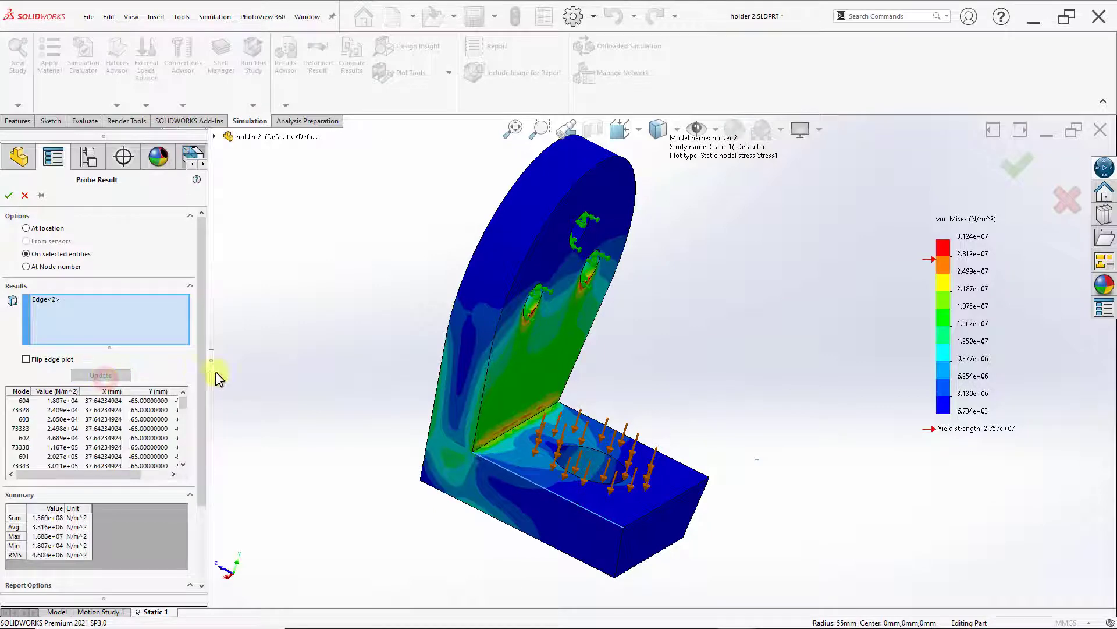
drag(197, 366, 200, 459)
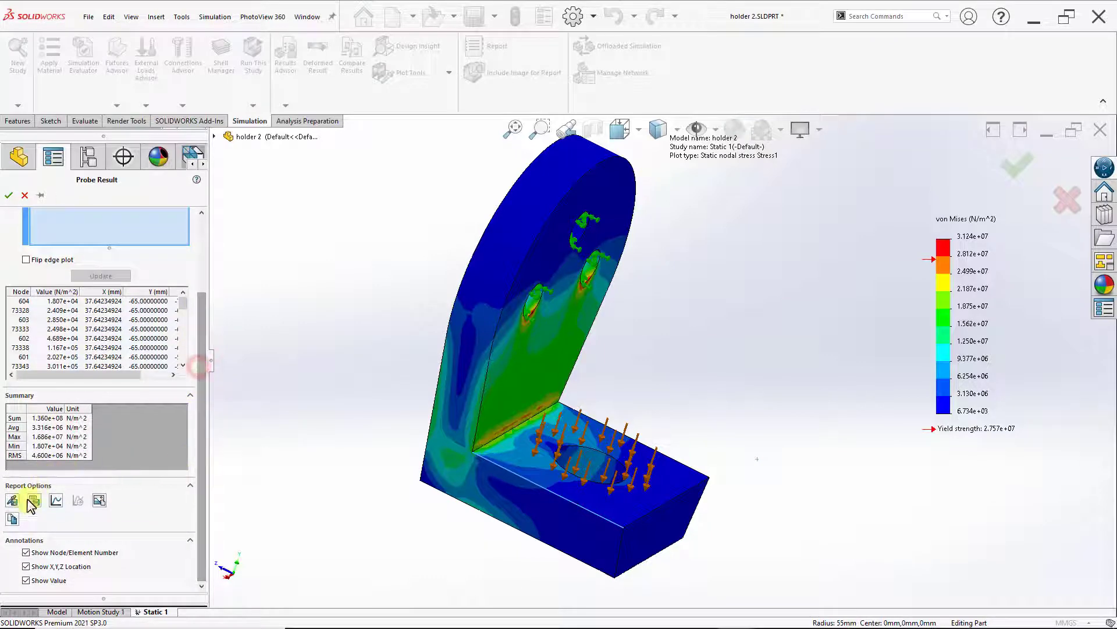
click(57, 501)
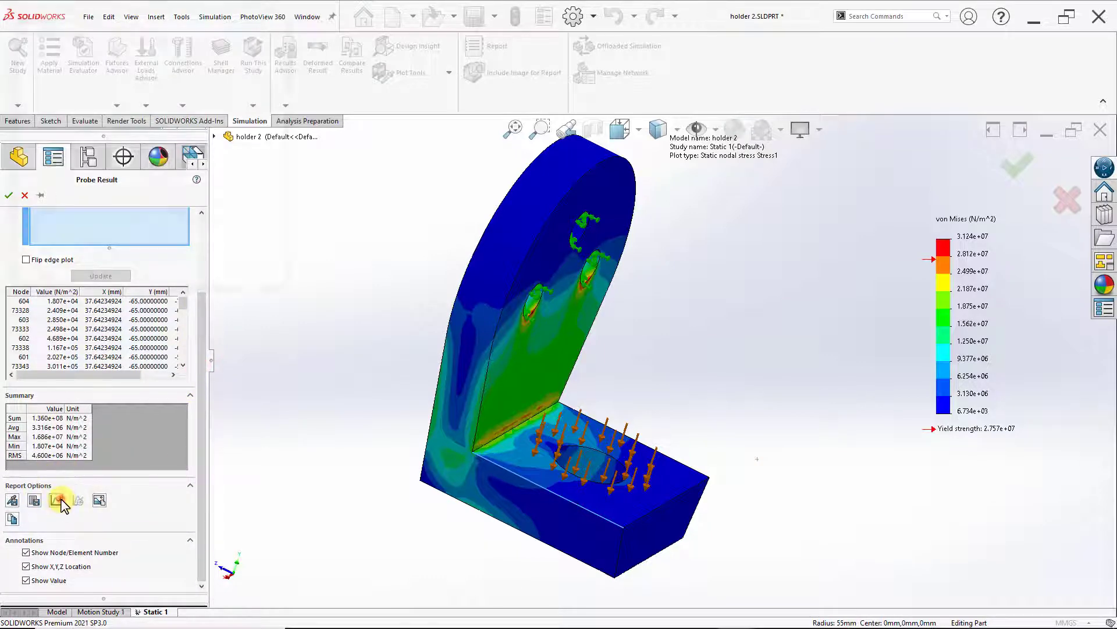
drag(291, 293, 363, 367)
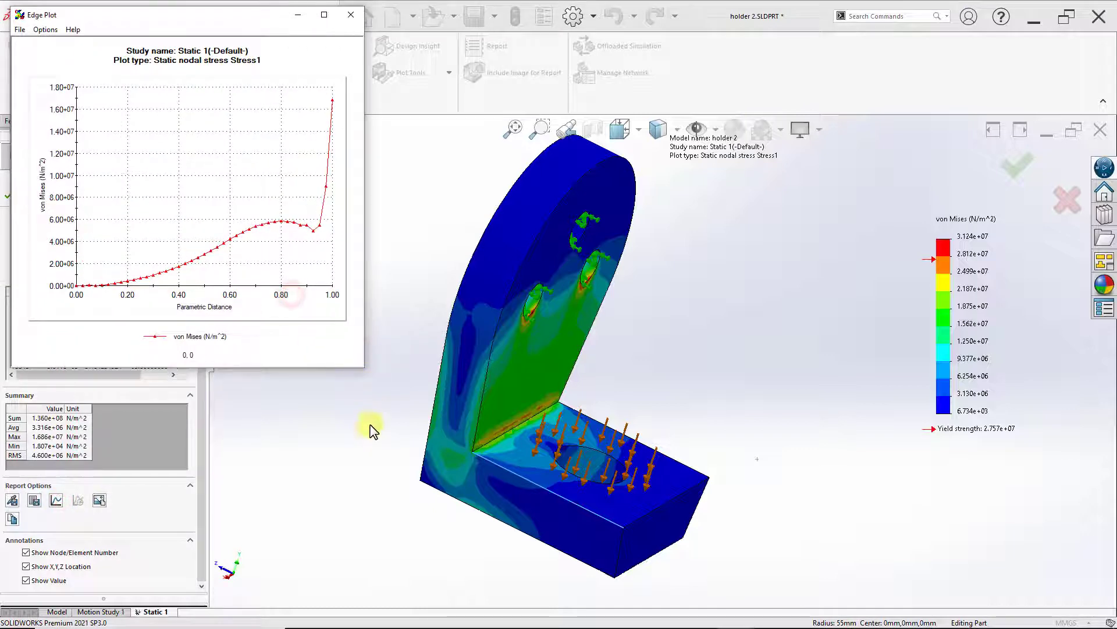
click(580, 499)
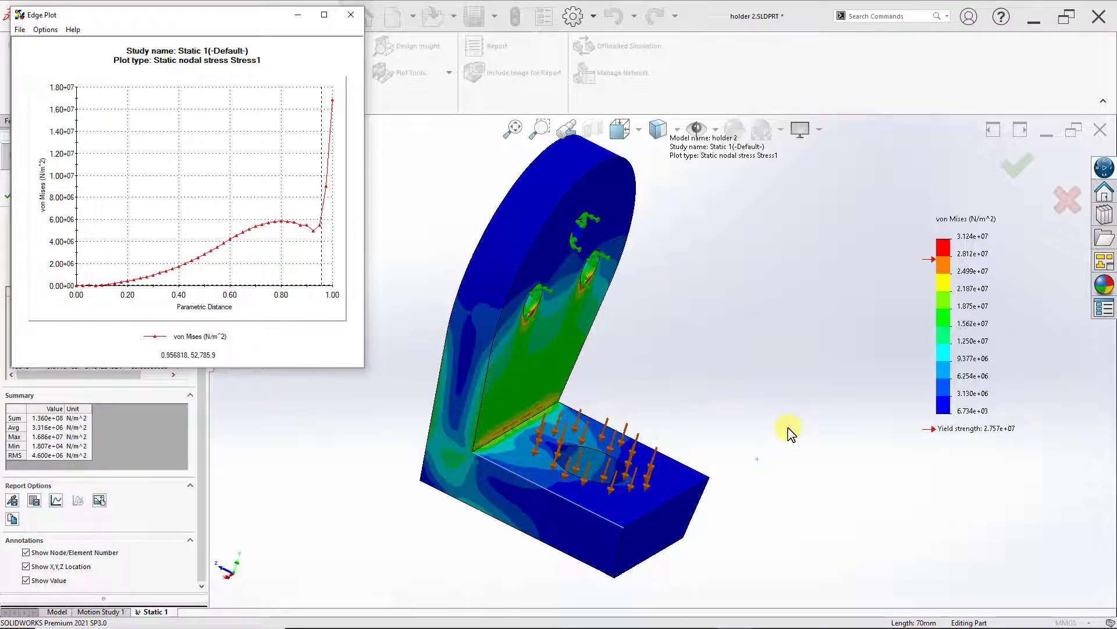
Step: Restore the top-edge Edge Plot and place it beside the base-edge graph
mouse_move(738, 625)
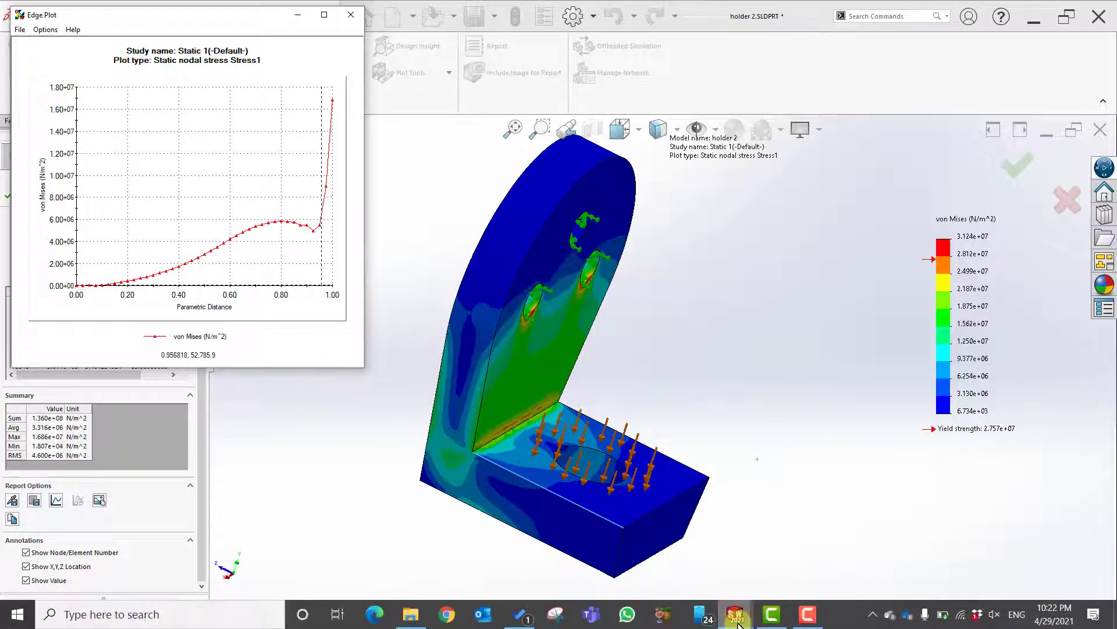
click(800, 547)
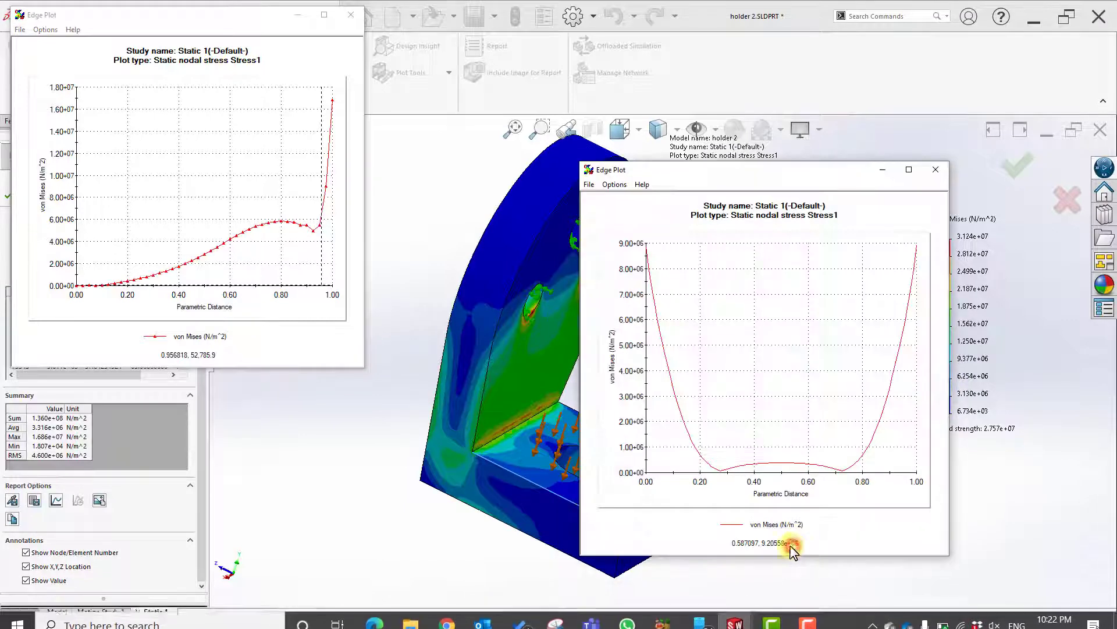
drag(706, 171, 731, 77)
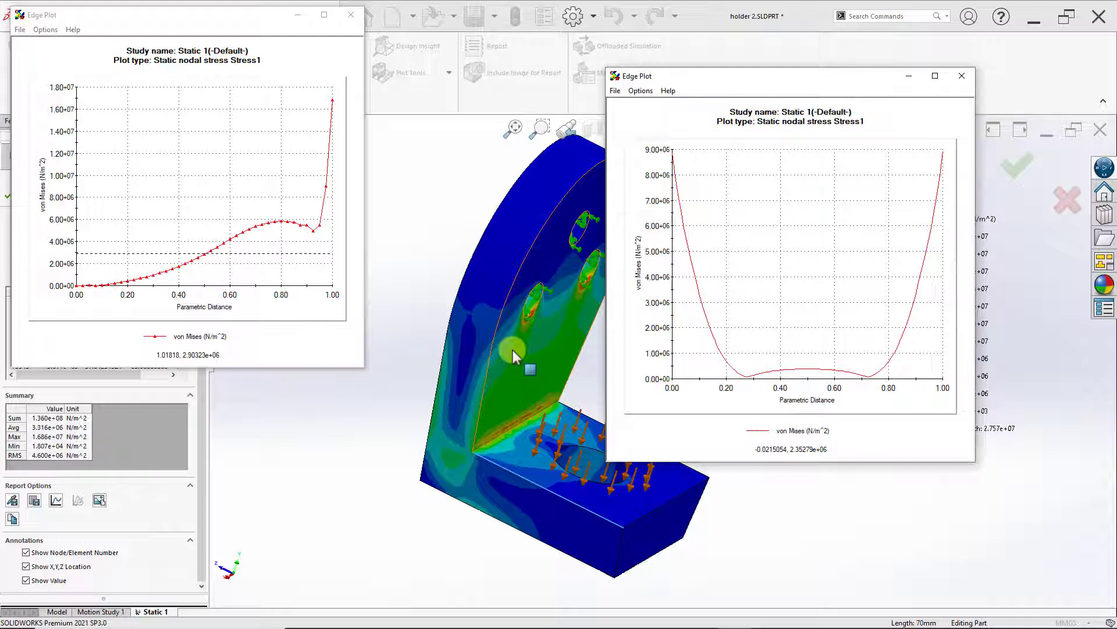
click(376, 504)
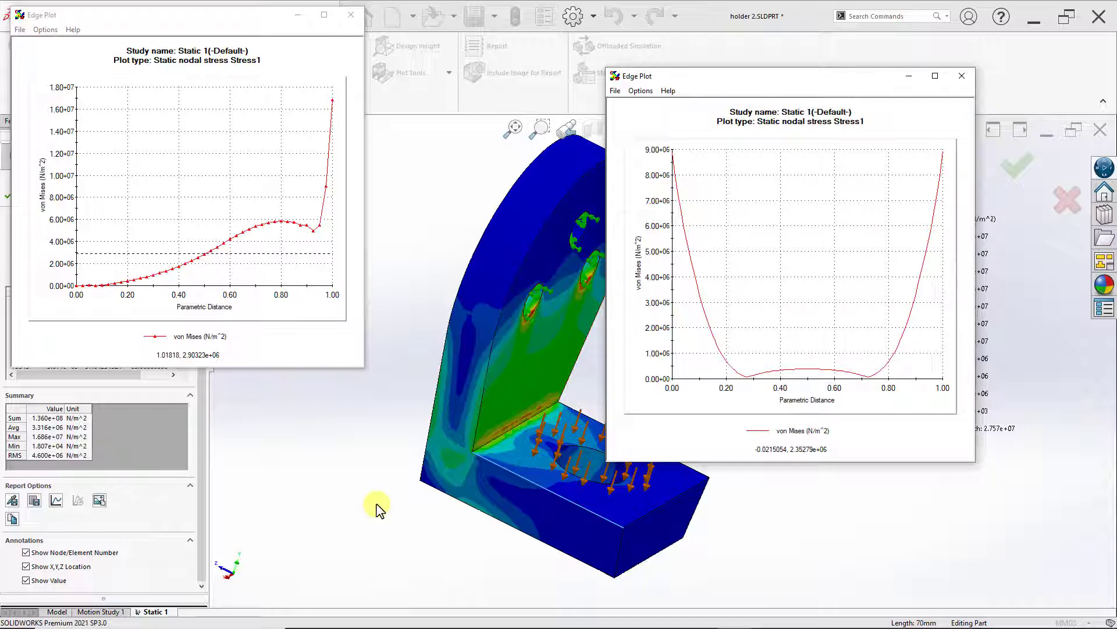
Step: Orbit and zoom in on the inside corner where the upright plate meets the base
middle_drag(394, 477, 511, 449)
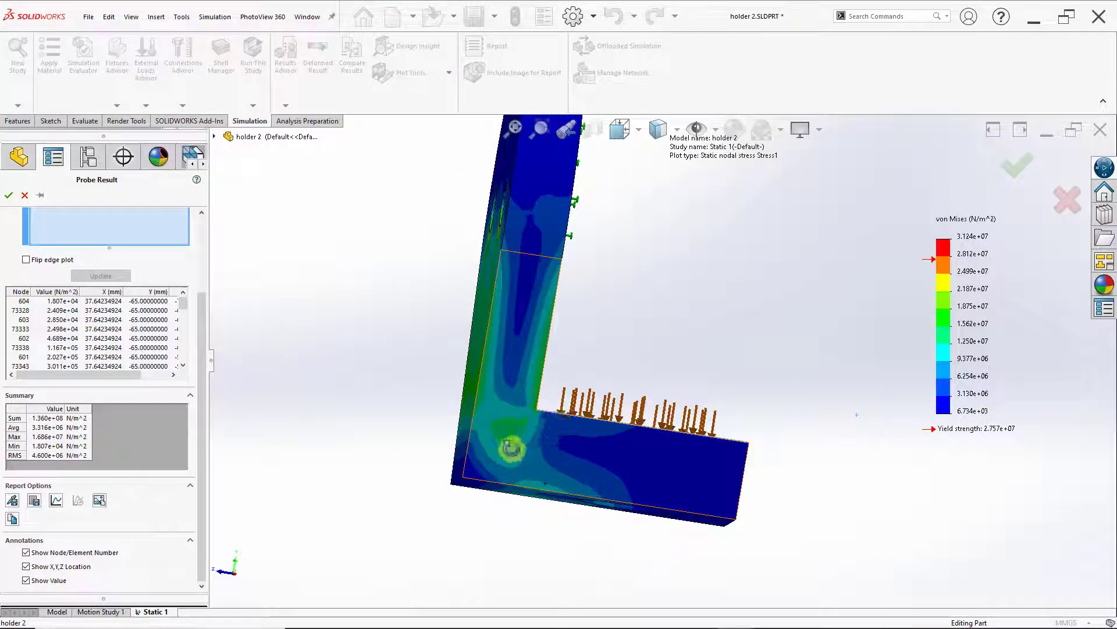
scroll(573, 398, down, 5)
mouse_move(574, 397)
middle_down()
mouse_move(594, 392)
mouse_move(588, 402)
middle_up()
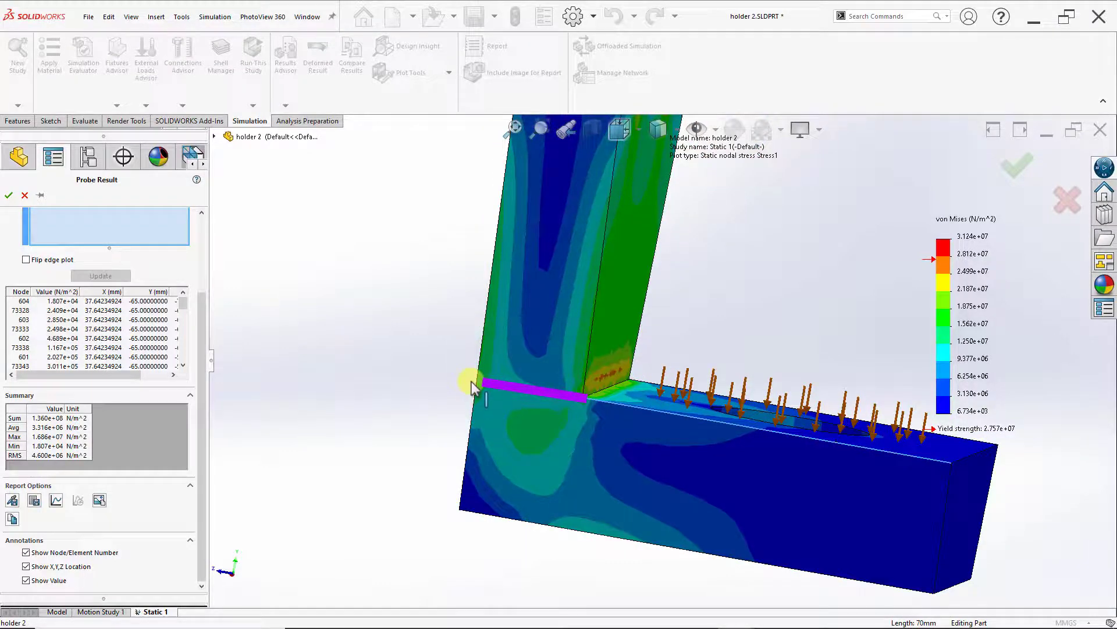